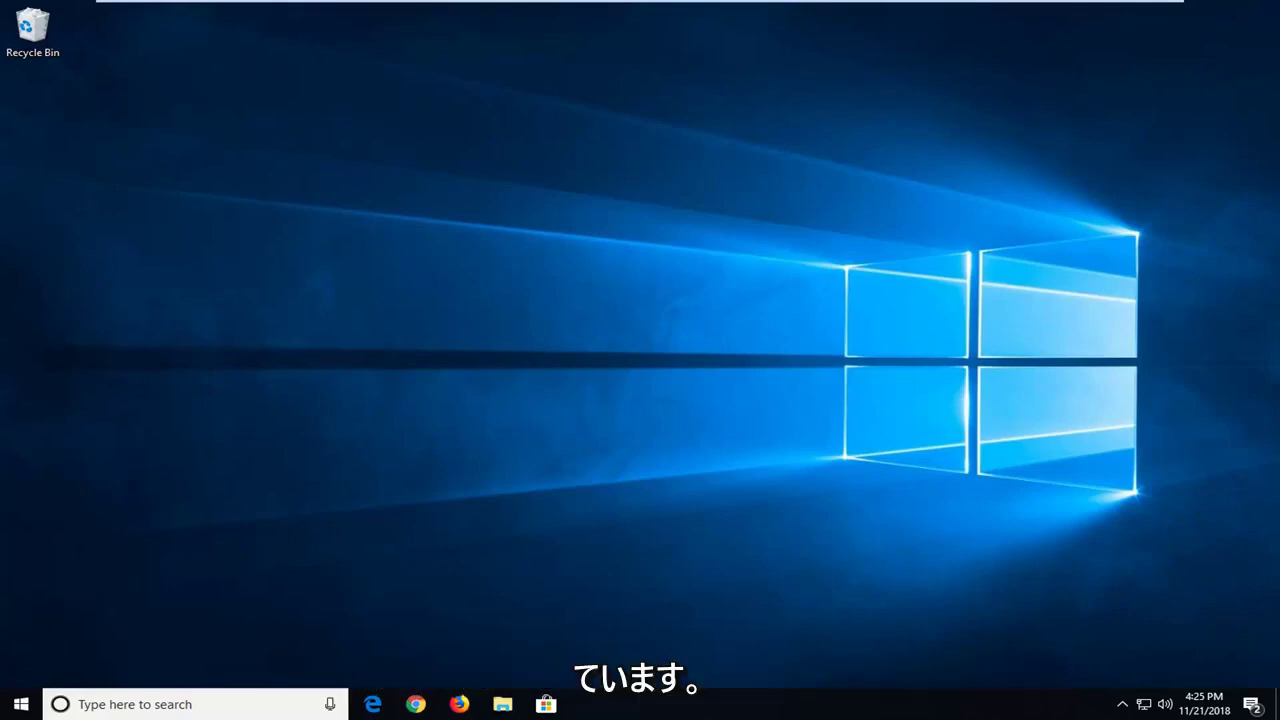
- Search the Start menu for 'services'
left_click(21, 704)
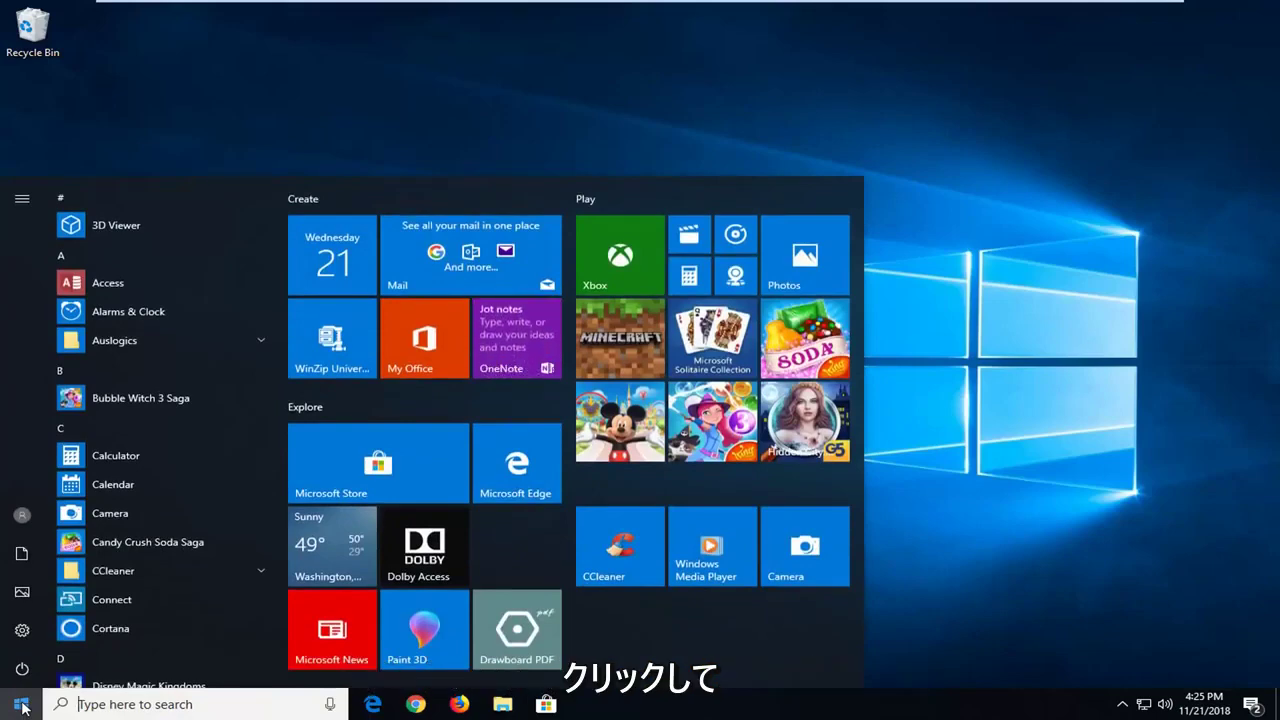
type("servic")
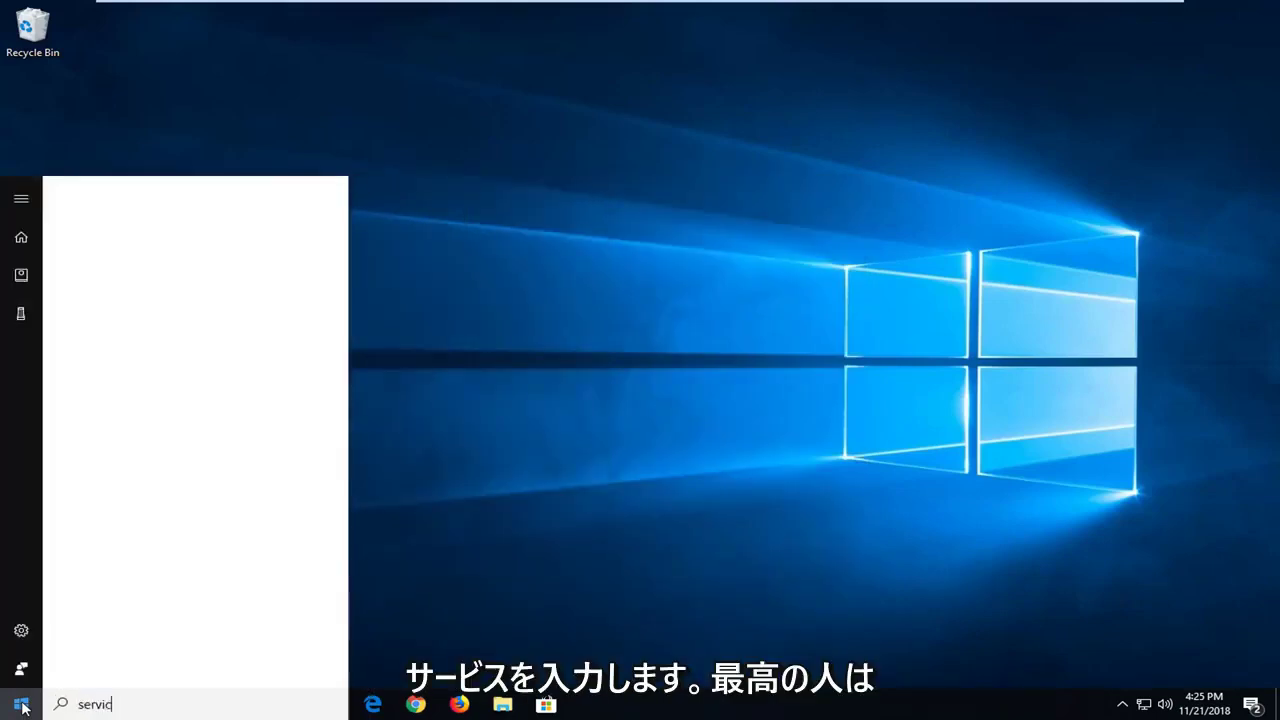
type("es")
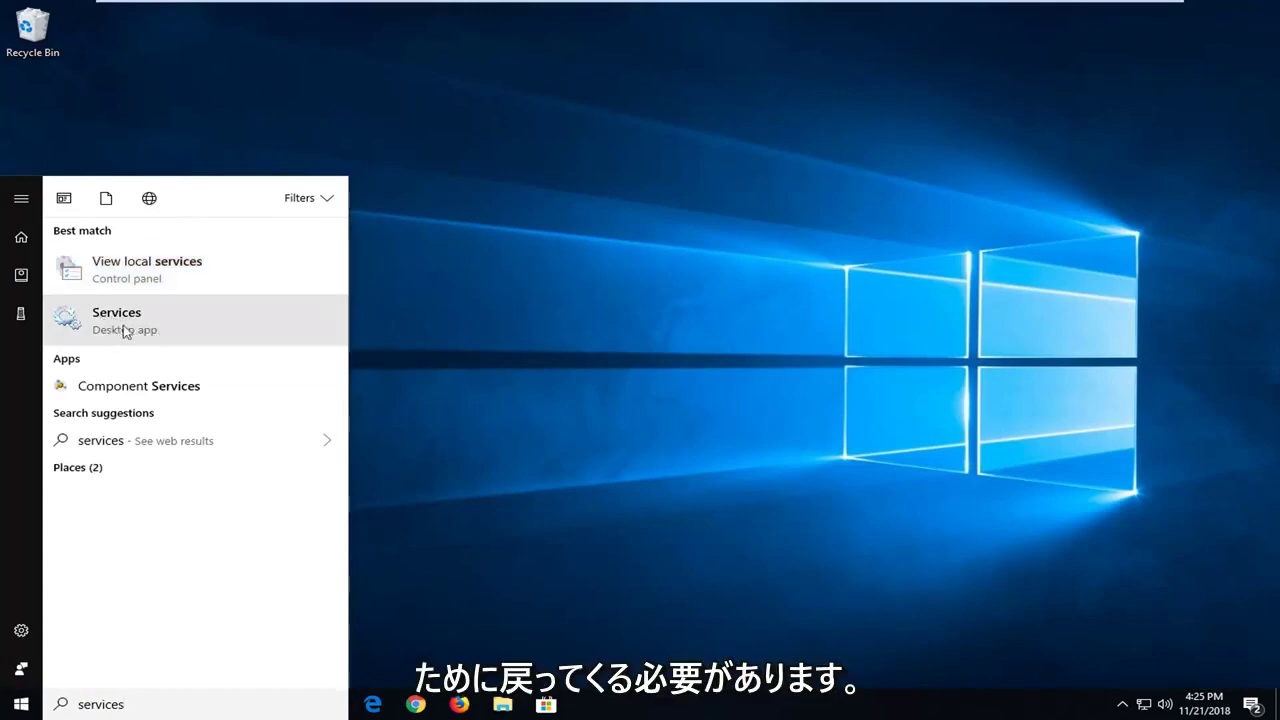
- Launch Services and confirm DCOM Server Process Launcher is Automatic and Running
left_click(224, 333)
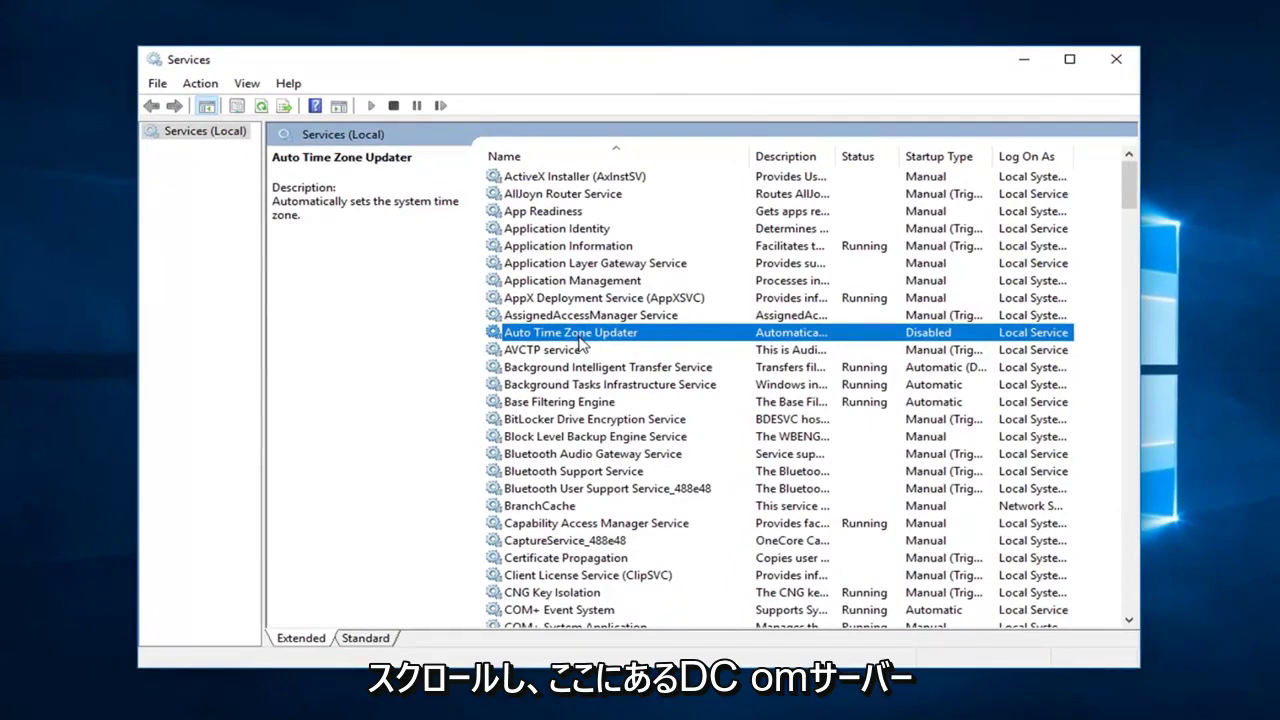
scroll(580, 342, "down", 2)
scroll(580, 350, "down", 4)
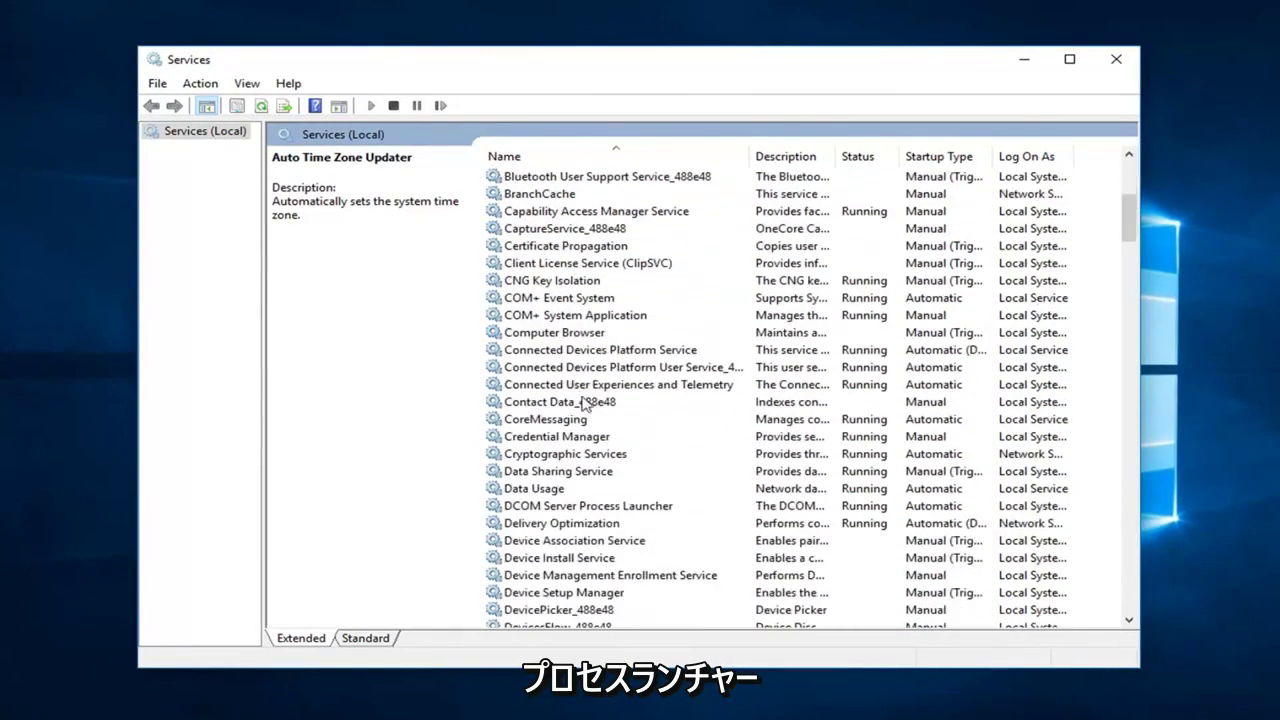
scroll(585, 405, "down", 3)
left_click(535, 351)
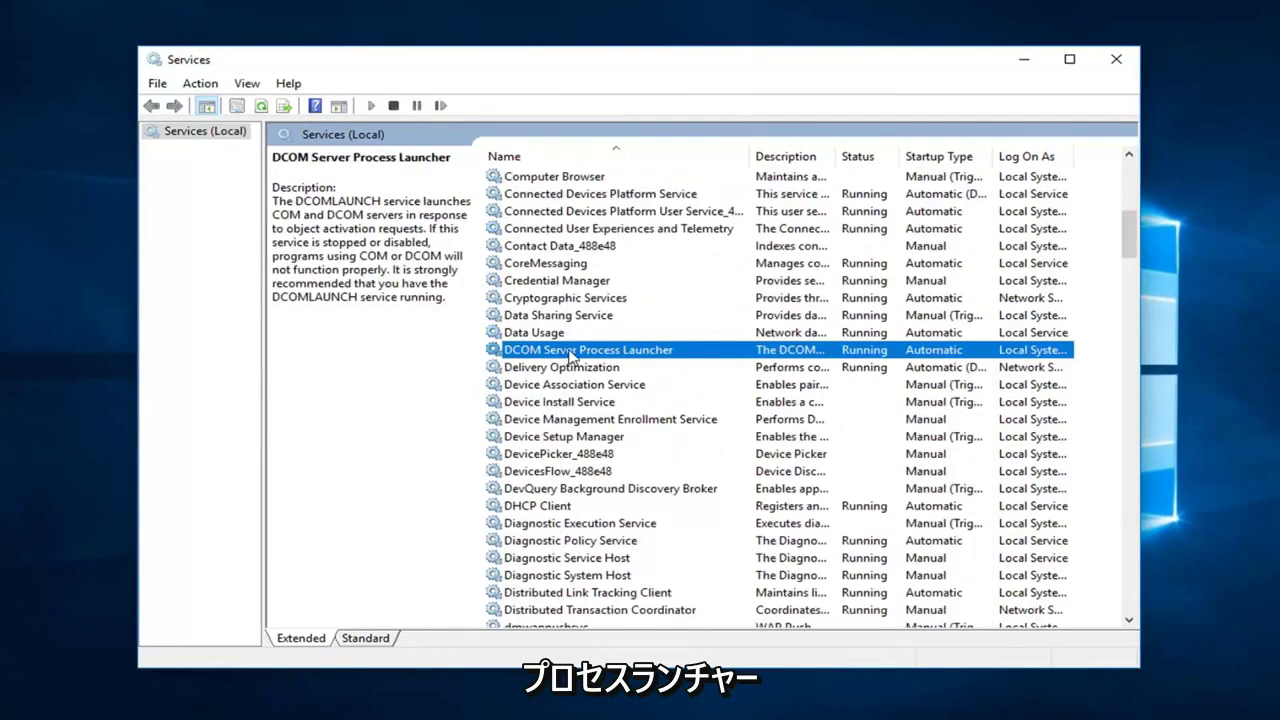
double_click(570, 352)
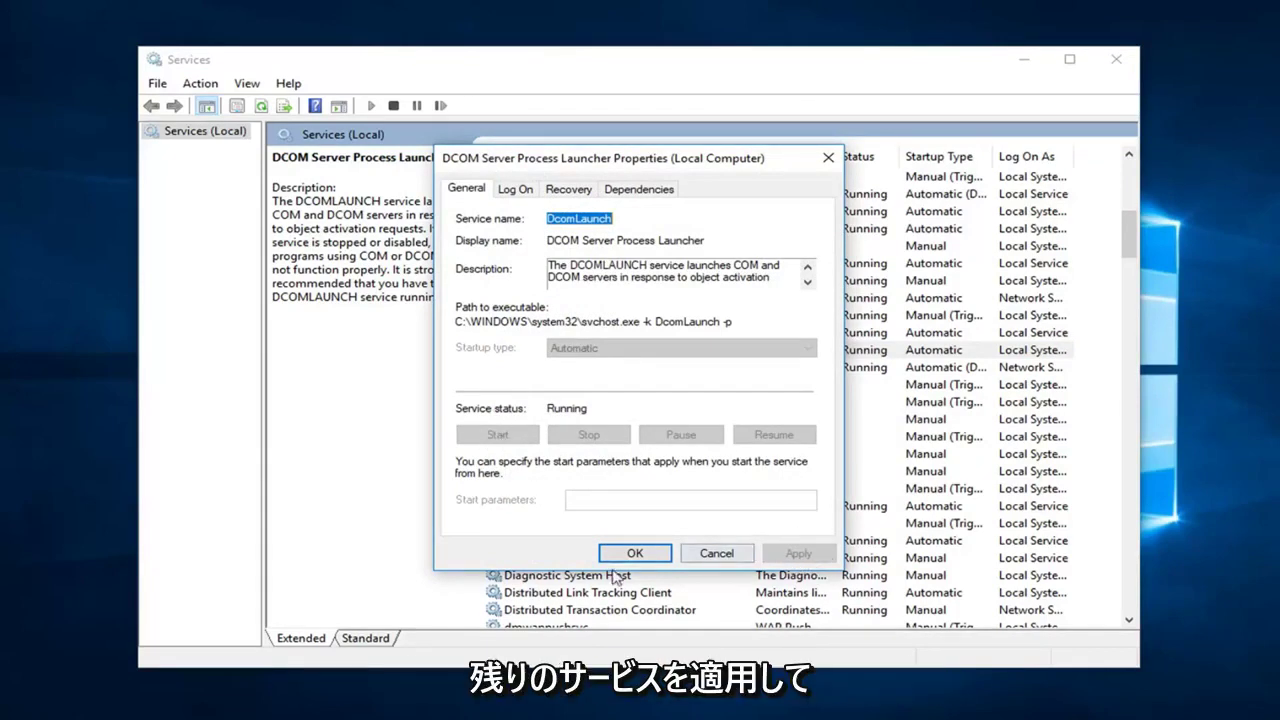
left_click(634, 552)
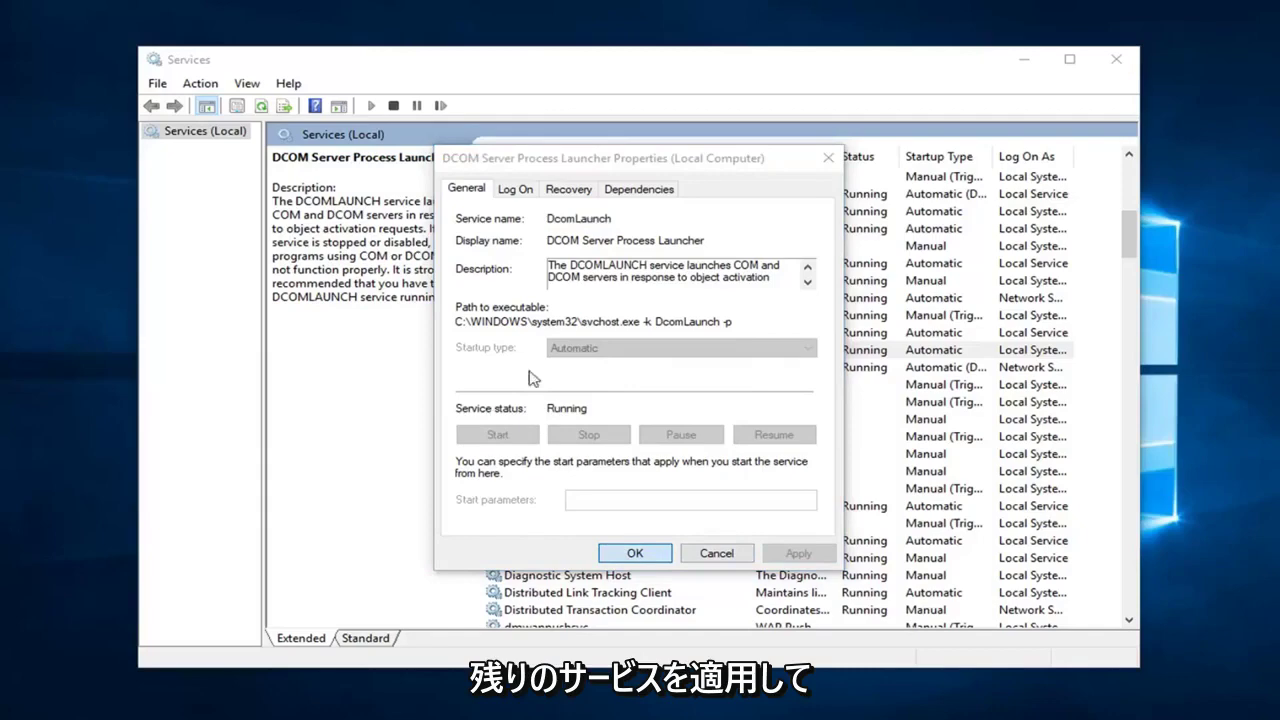
- Inspect the Remote Procedure Call (RPC) service's properties and close them unchanged
scroll(553, 488, "down", 3)
scroll(553, 488, "down", 10)
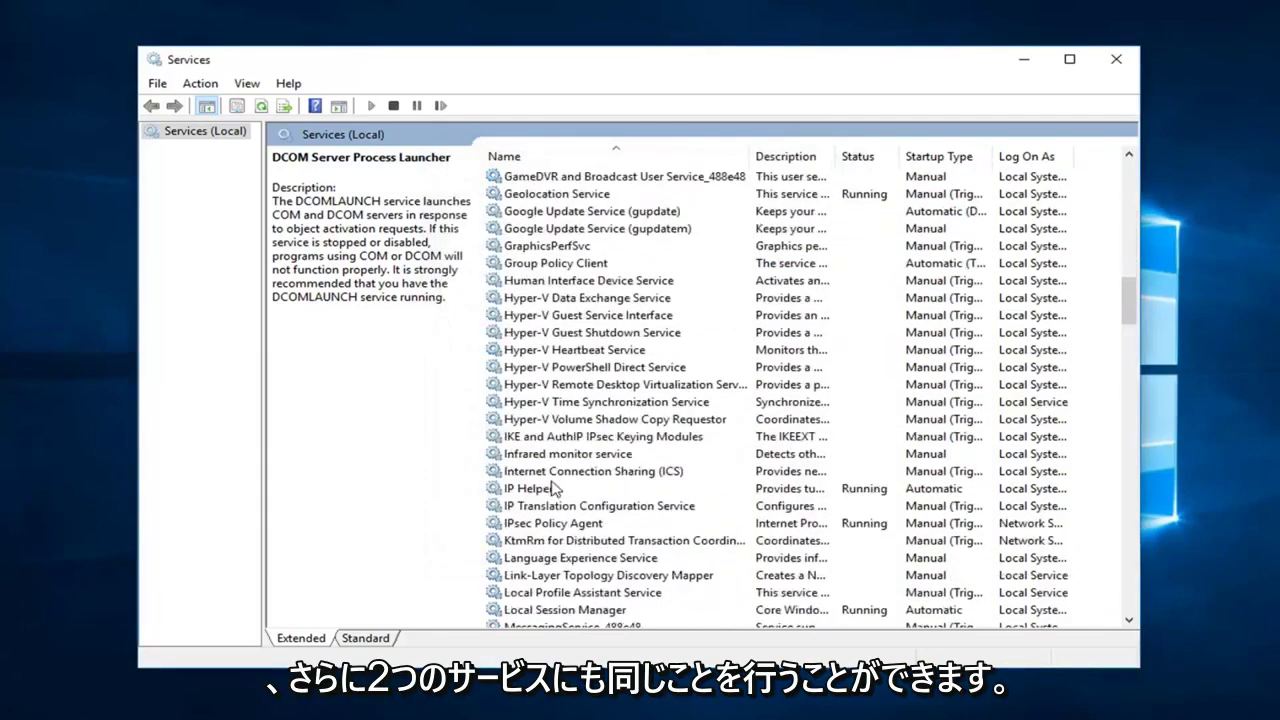
scroll(553, 488, "down", 9)
scroll(553, 488, "down", 6)
scroll(551, 487, "down", 2)
scroll(549, 487, "down", 4)
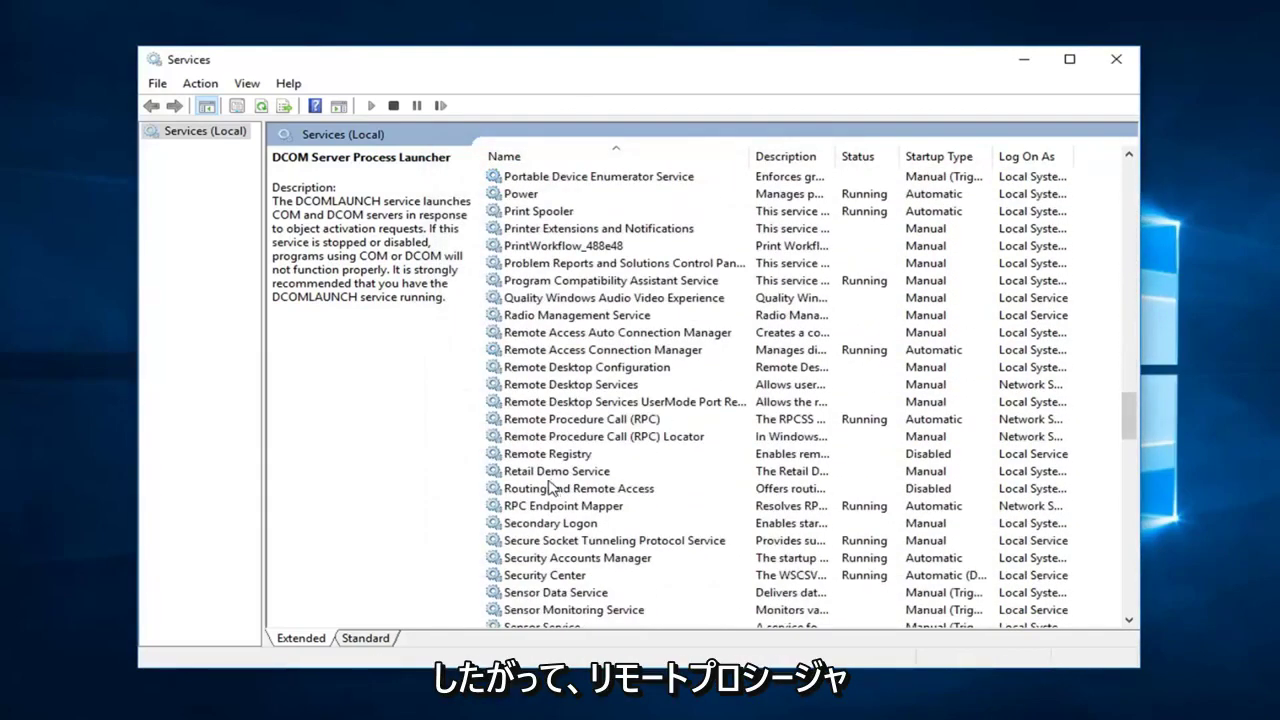
left_click(557, 423)
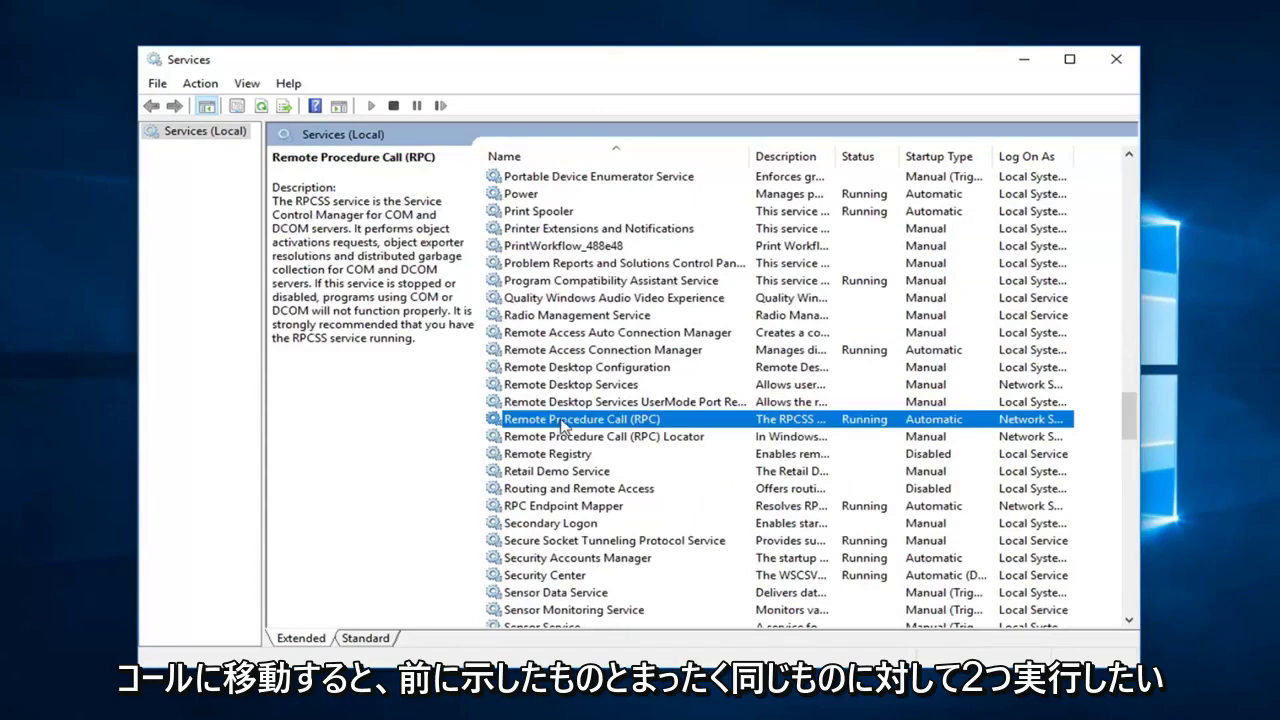
left_click(622, 446)
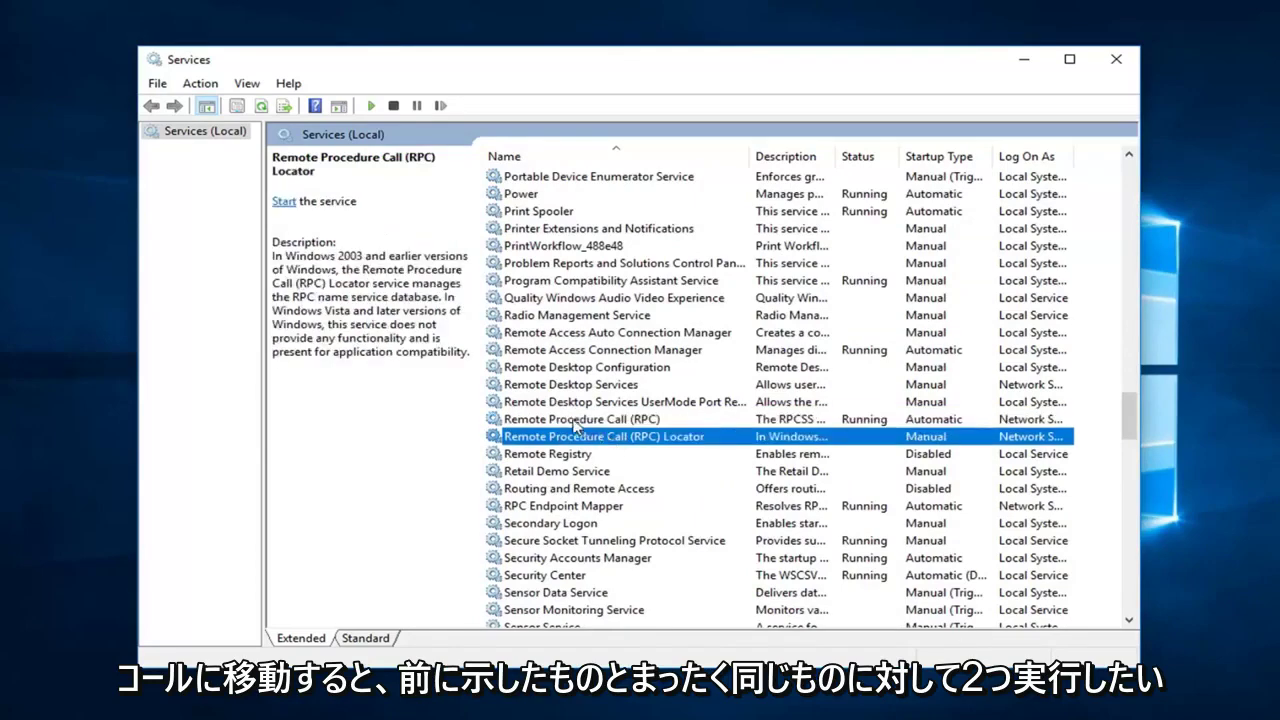
left_click(575, 422)
double_click(565, 420)
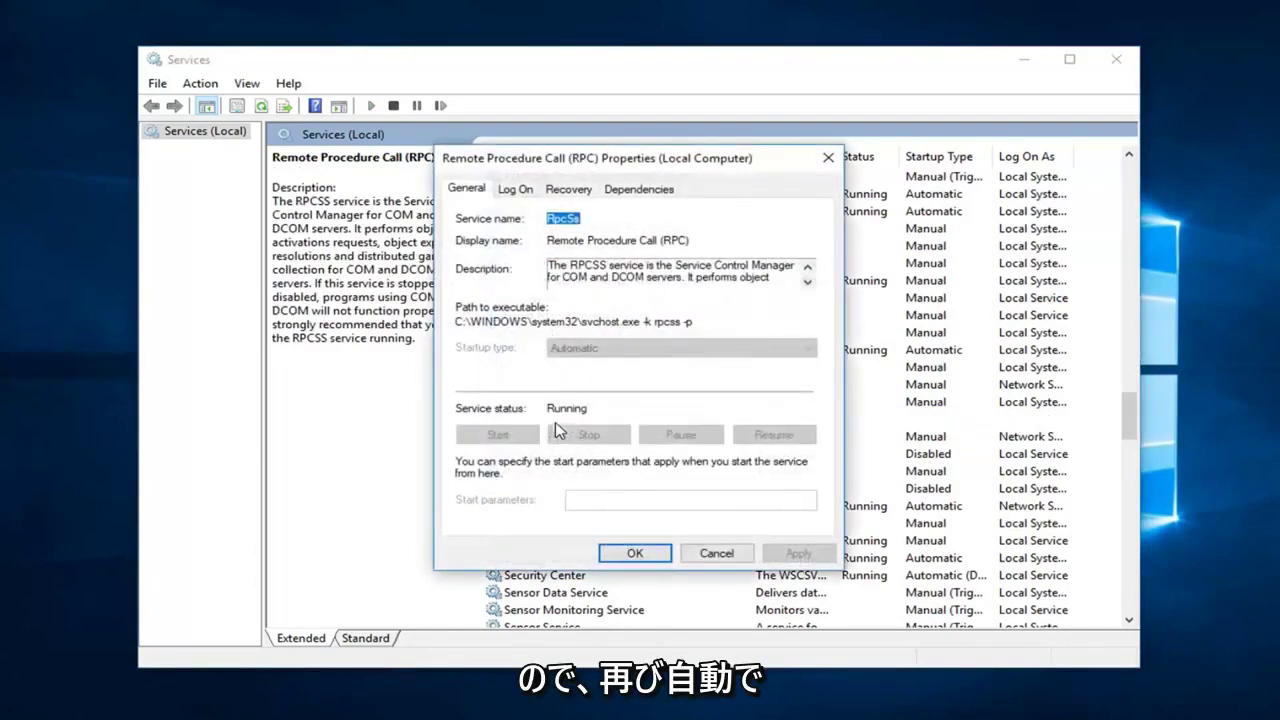
left_click(648, 555)
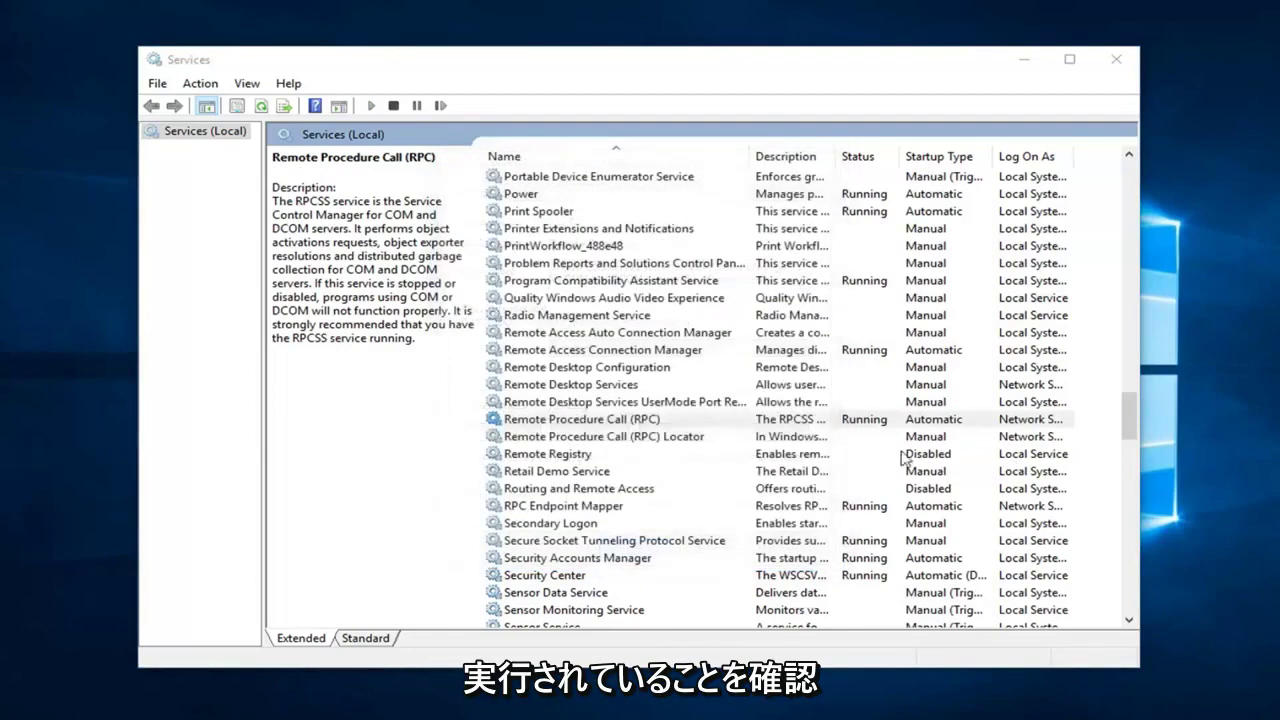
- Set the RPC Locator service to Automatic startup, start it, and apply
double_click(567, 440)
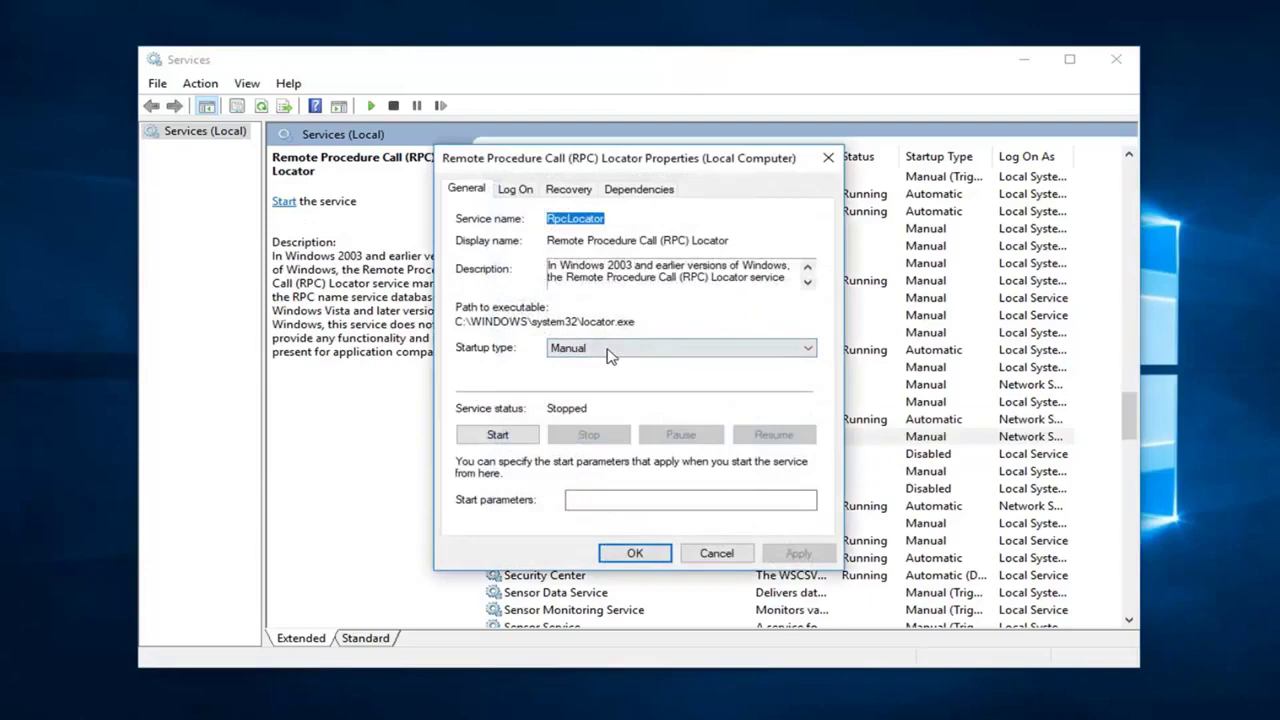
left_click(610, 348)
left_click(580, 378)
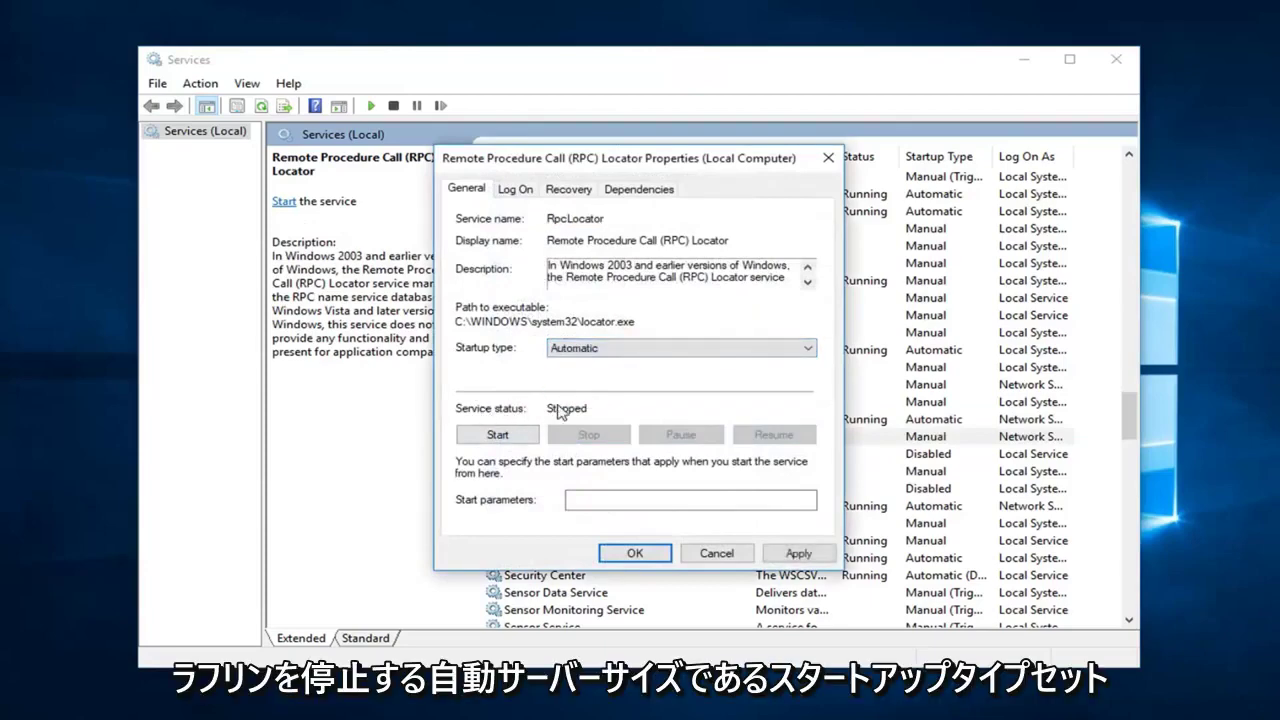
left_click(520, 440)
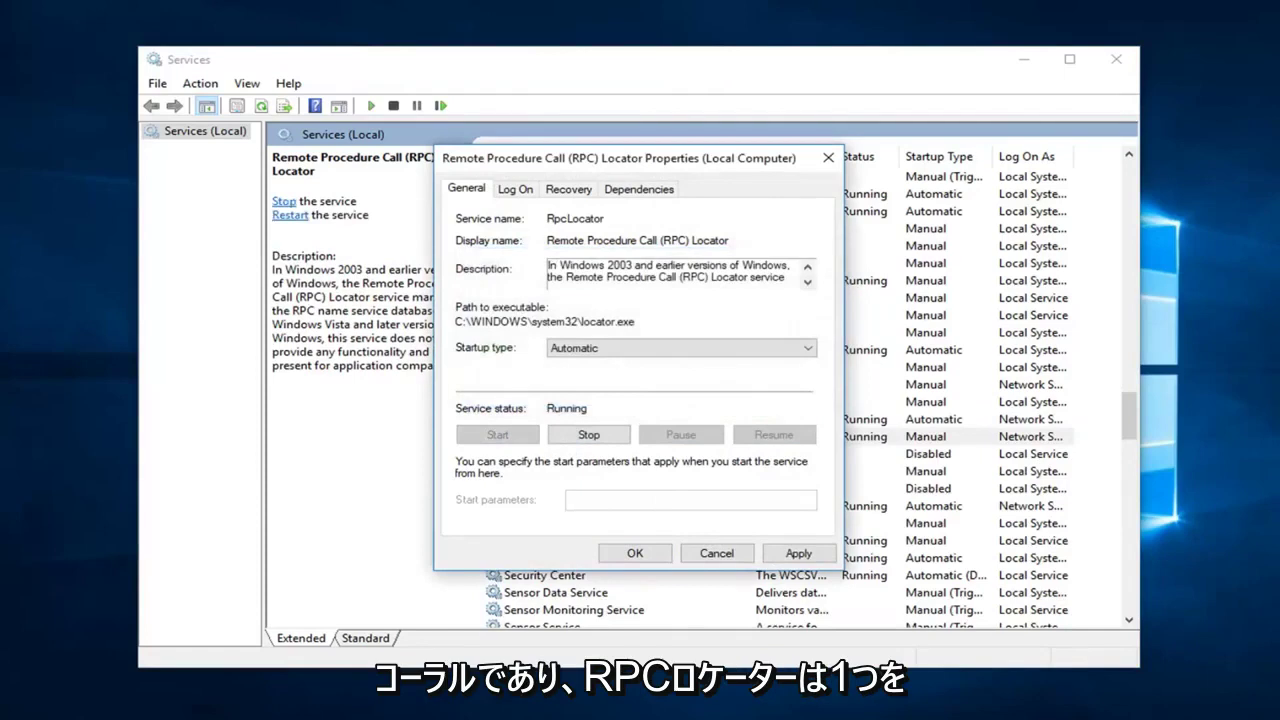
left_click(795, 553)
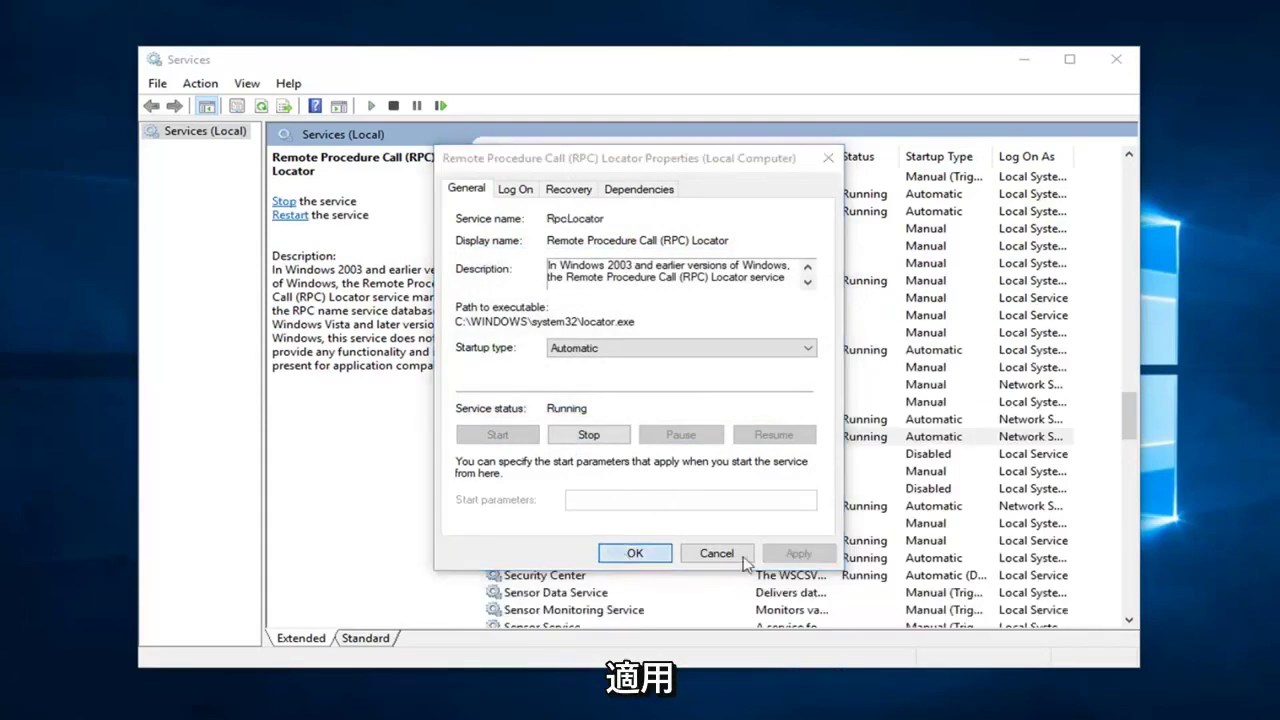
key("Return")
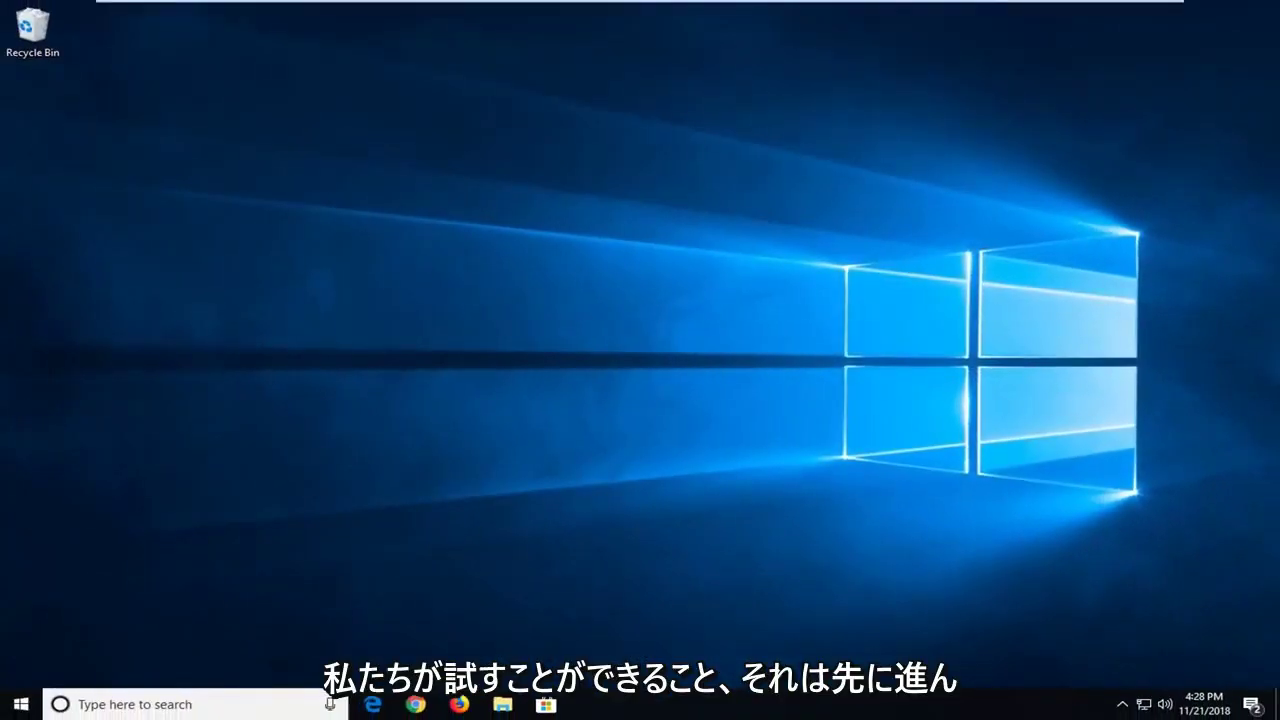
- Search the Start menu for 'control panel'
left_click(22, 704)
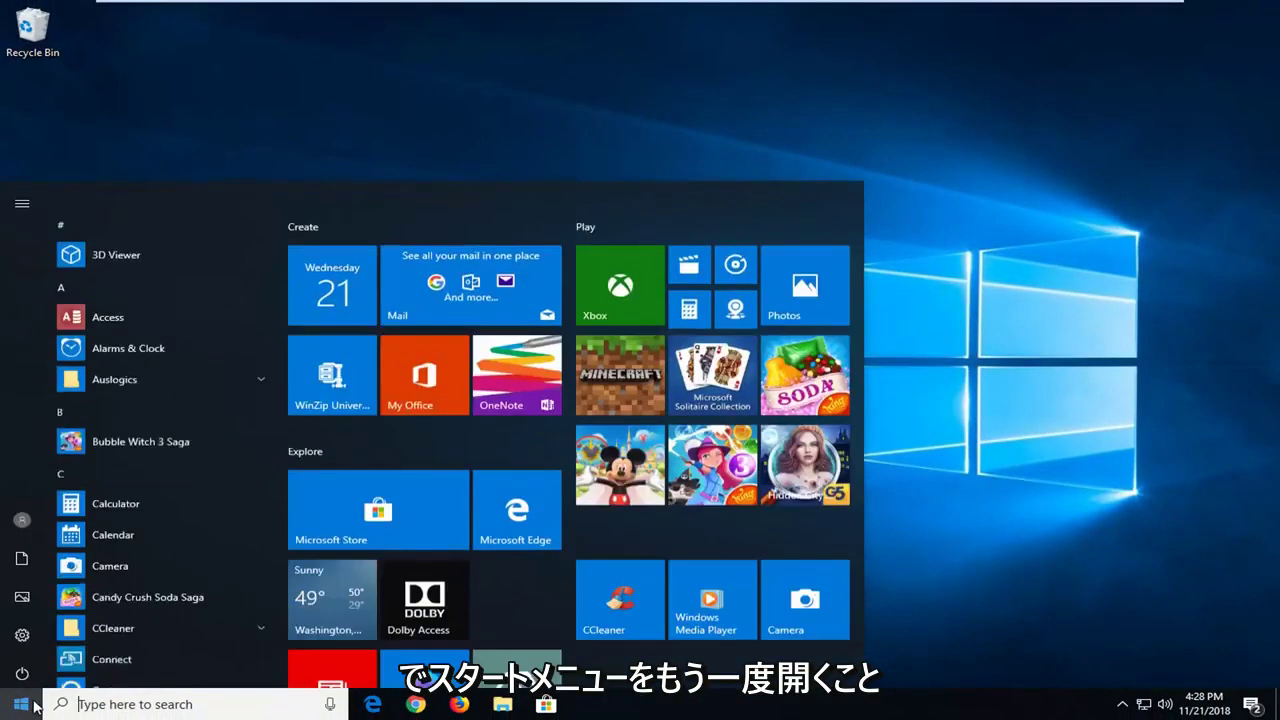
type("c")
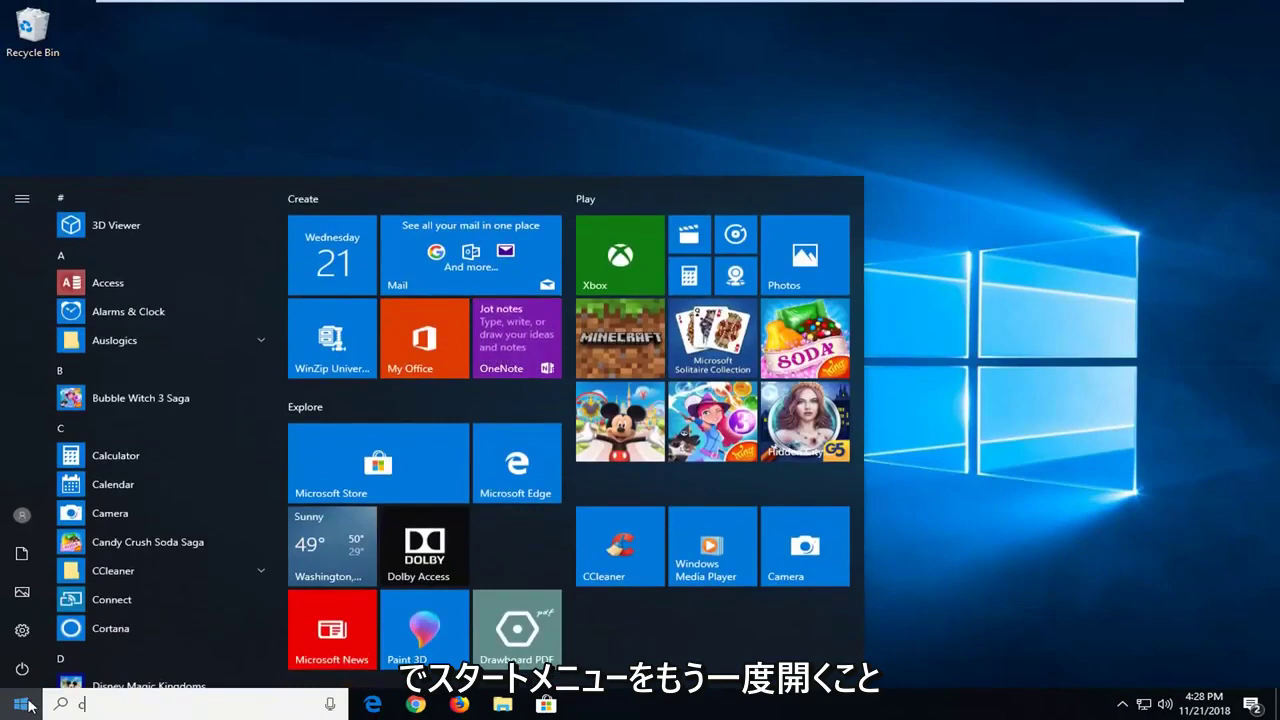
type("ontrol pan")
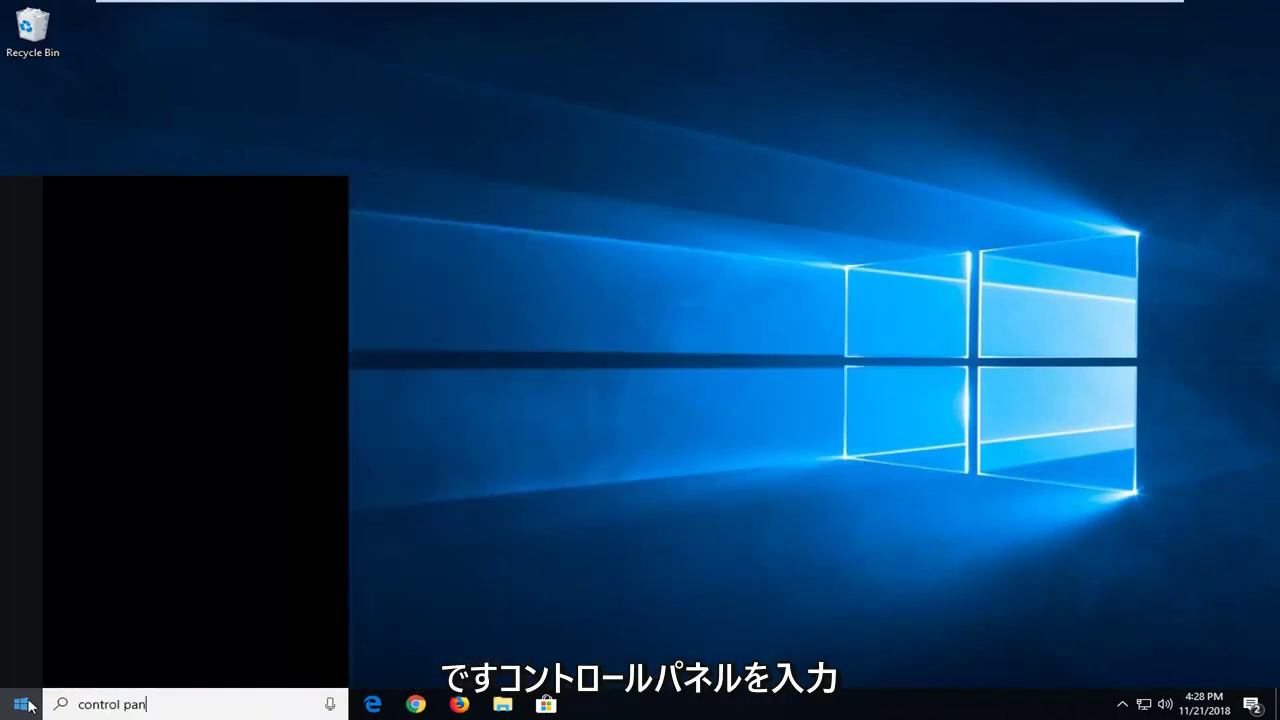
type("el")
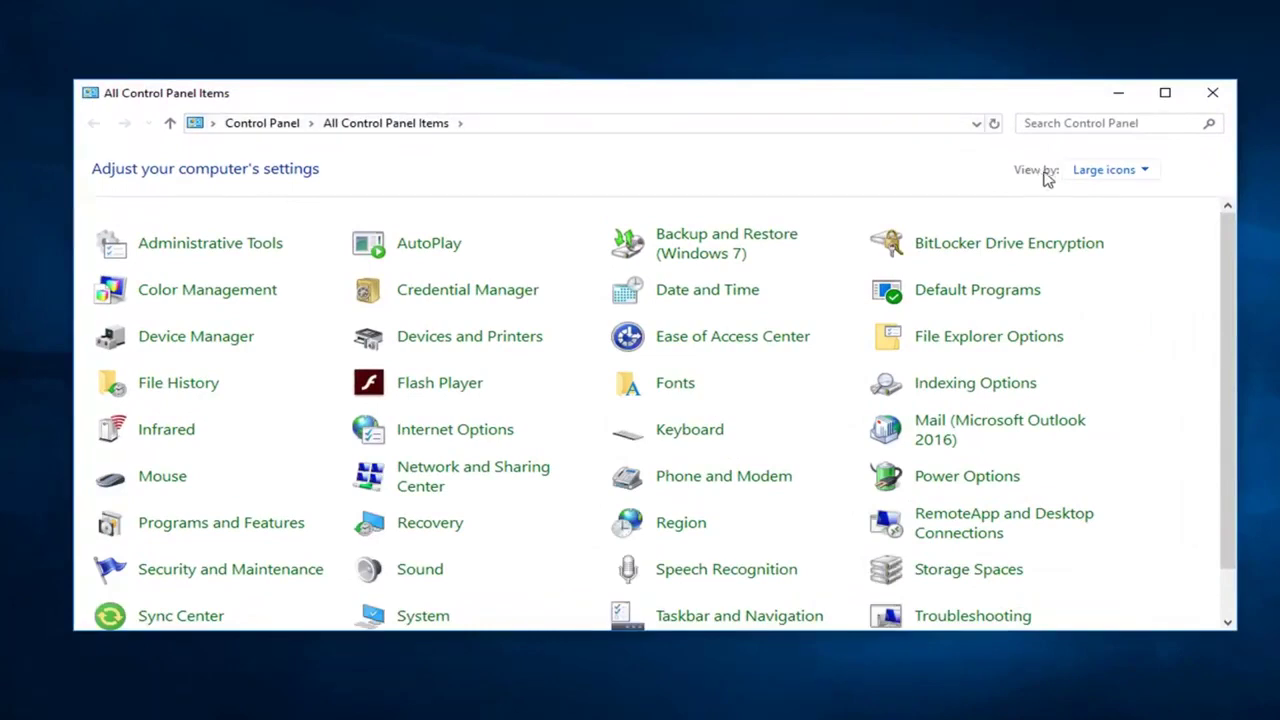
- Switch Control Panel to Category view and unlock the firewall's allowed apps list
left_click(1104, 170)
left_click(1099, 198)
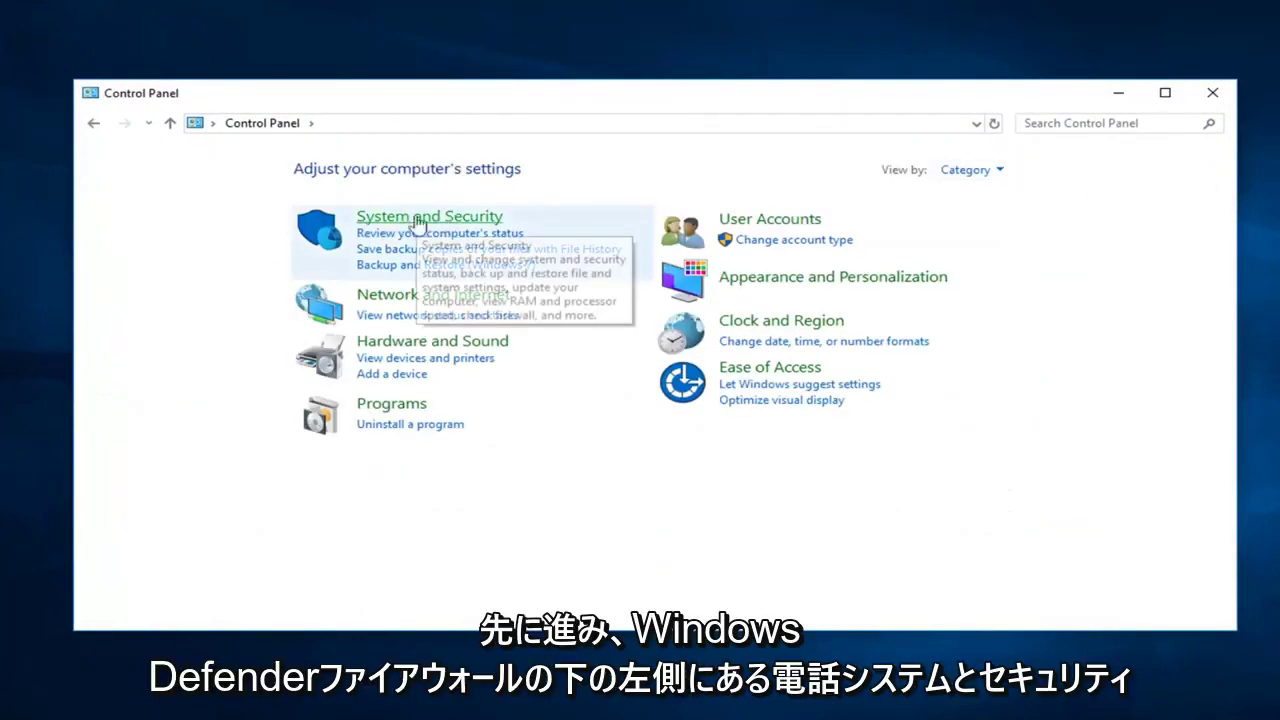
left_click(435, 220)
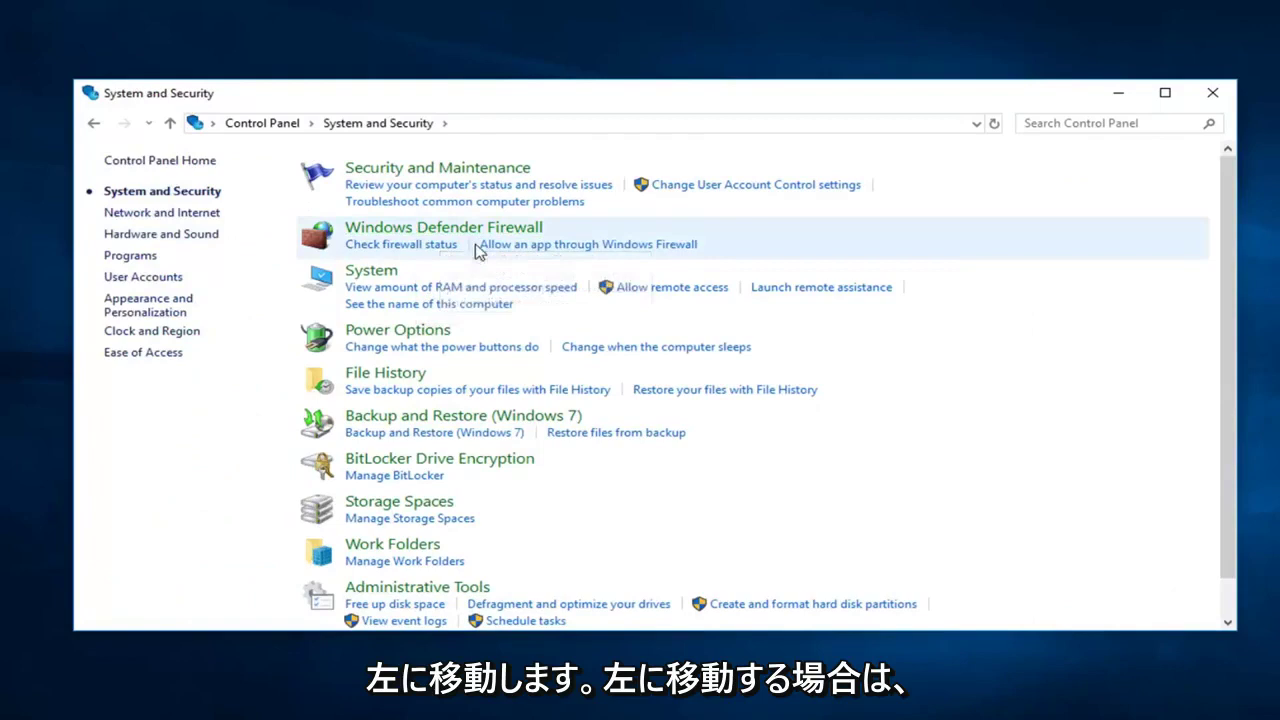
left_click(630, 246)
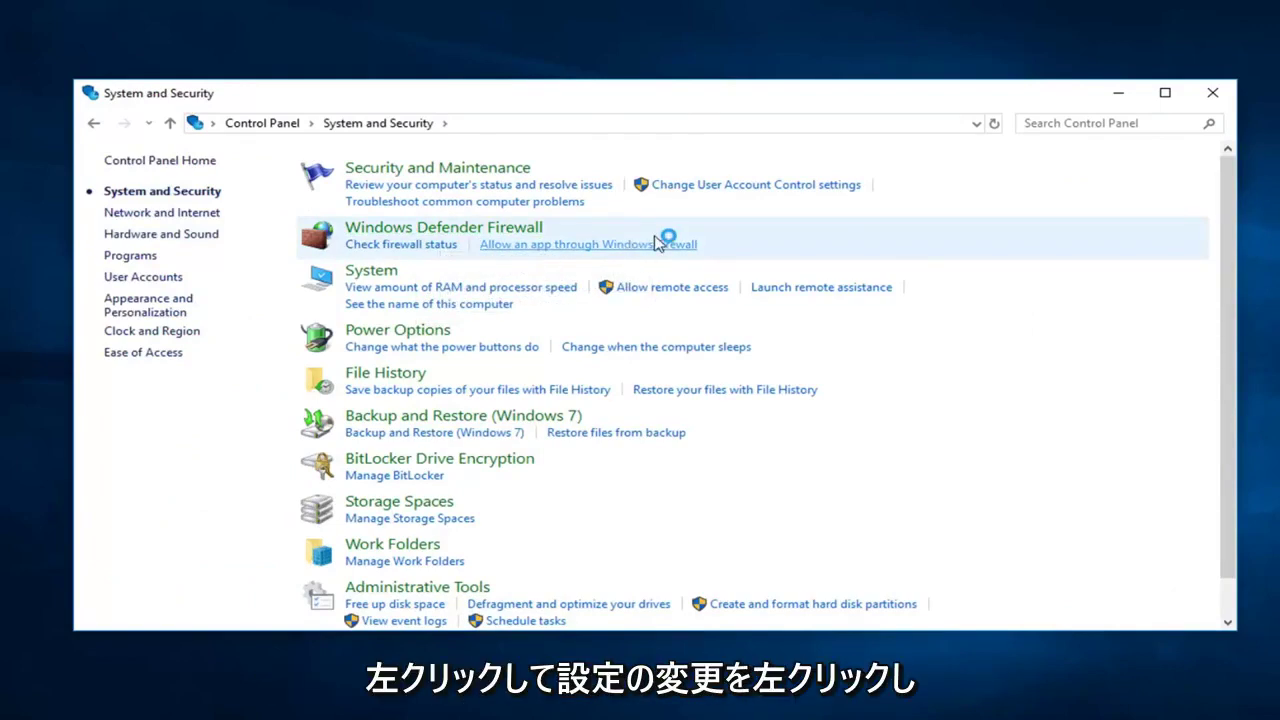
left_click(880, 211)
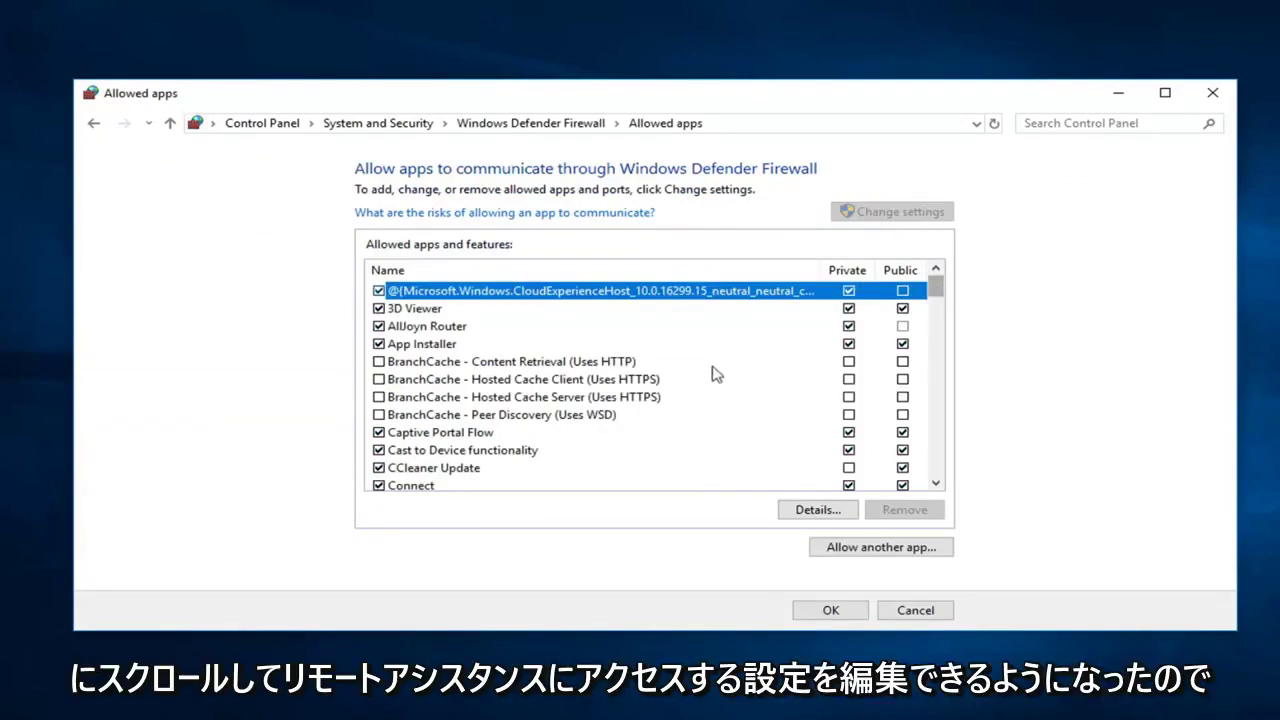
- Tick Remote Assistance's Public checkbox in the allowed apps list and save
scroll(700, 380, "down", 3)
scroll(672, 390, "down", 5)
scroll(640, 412, "down", 5)
scroll(610, 431, "down", 3)
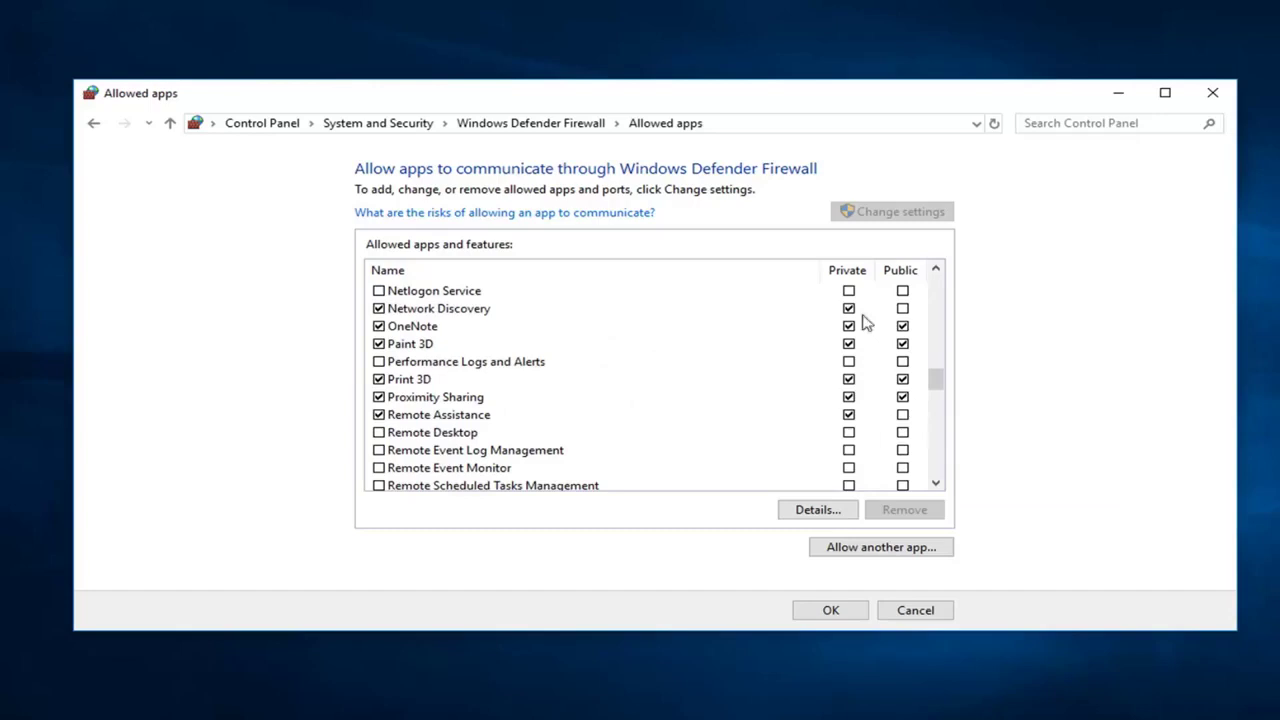
left_click(903, 415)
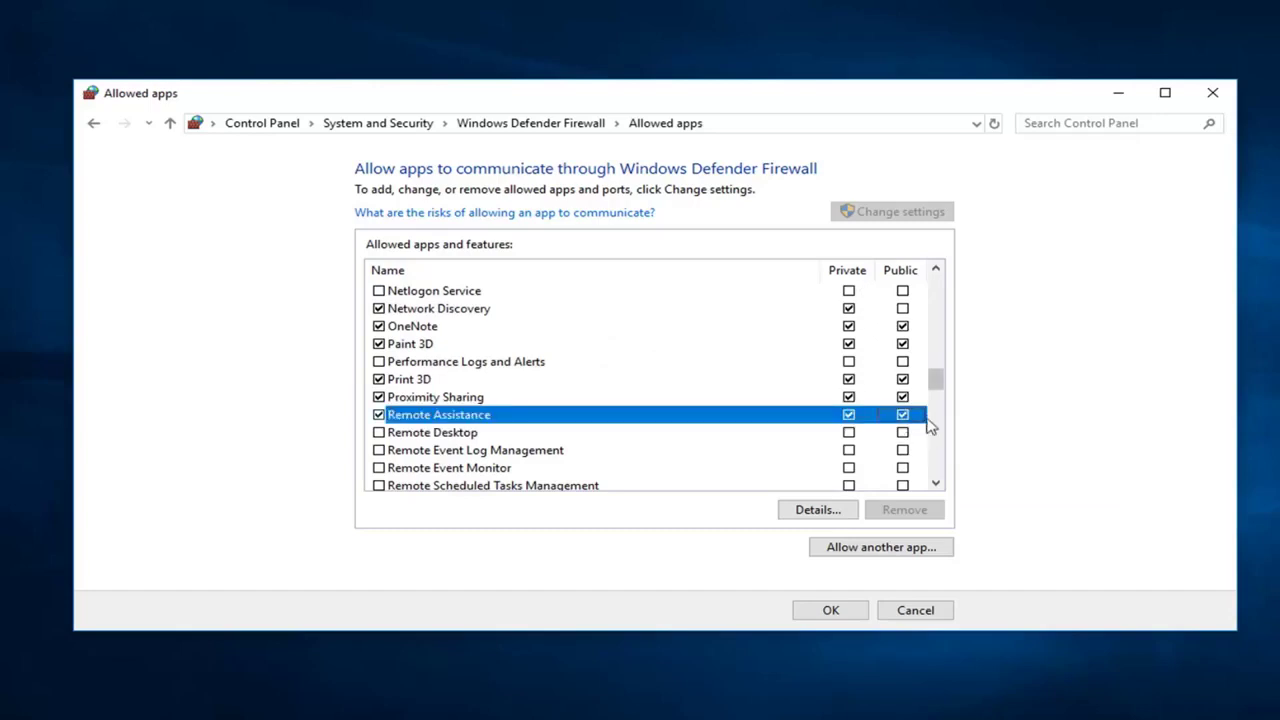
left_click(903, 415)
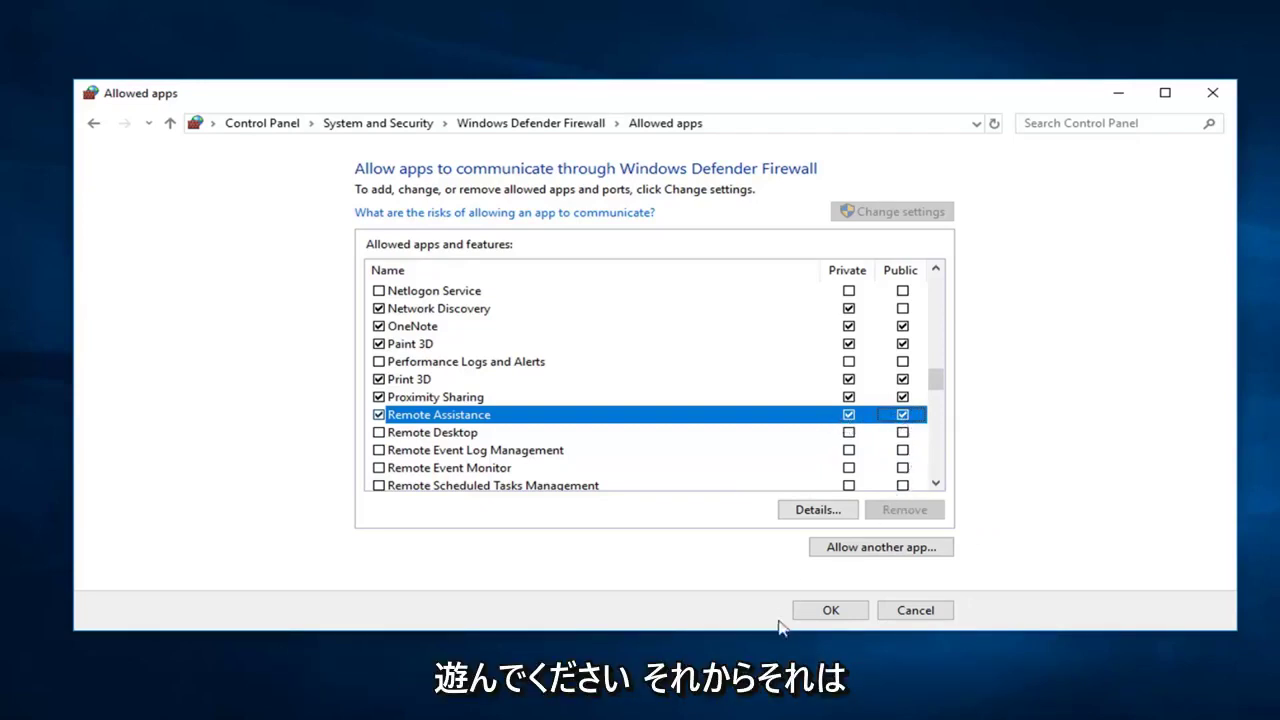
left_click(823, 613)
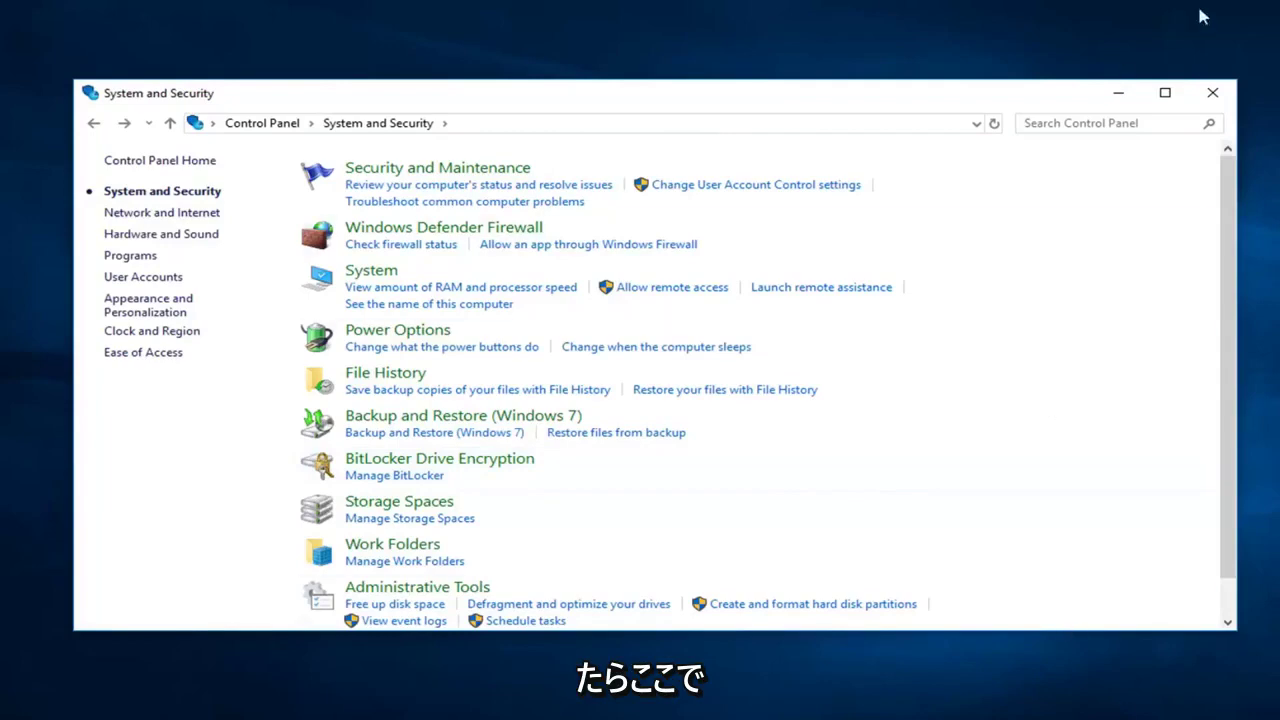
- Close Control Panel and launch System Configuration through a Start search for msconfig
left_click(1212, 92)
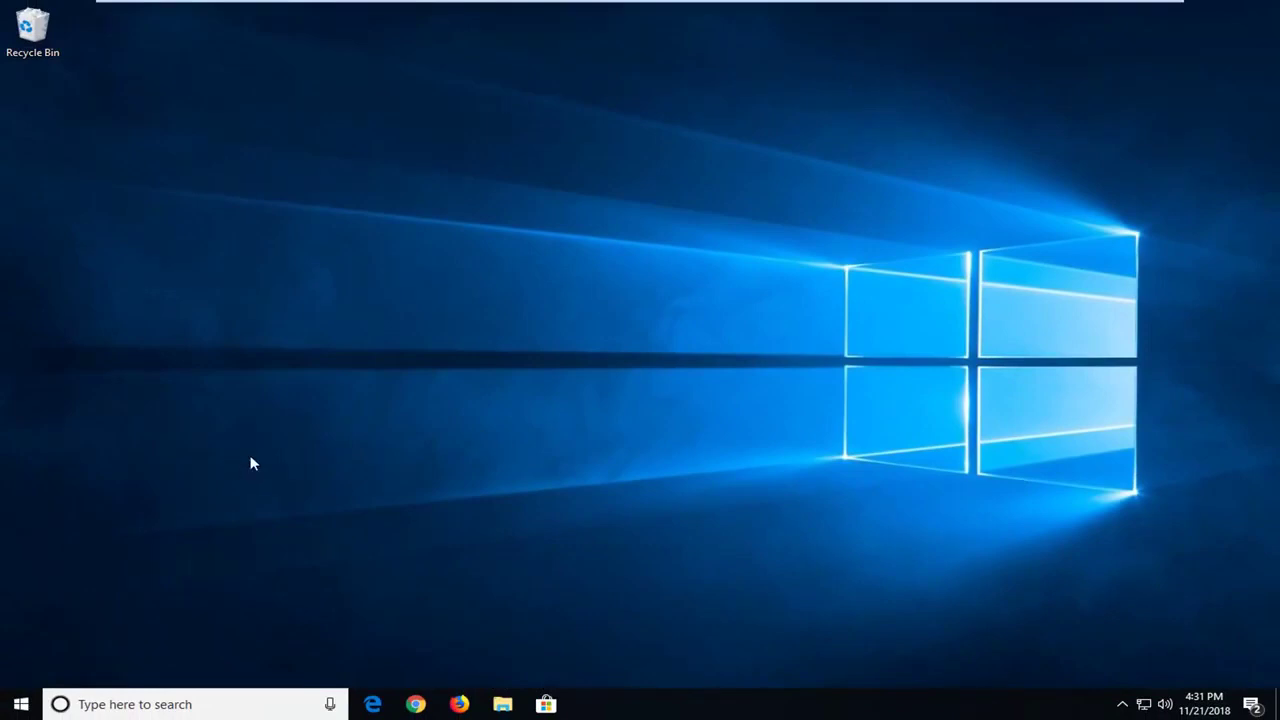
left_click(22, 707)
type("msconfig")
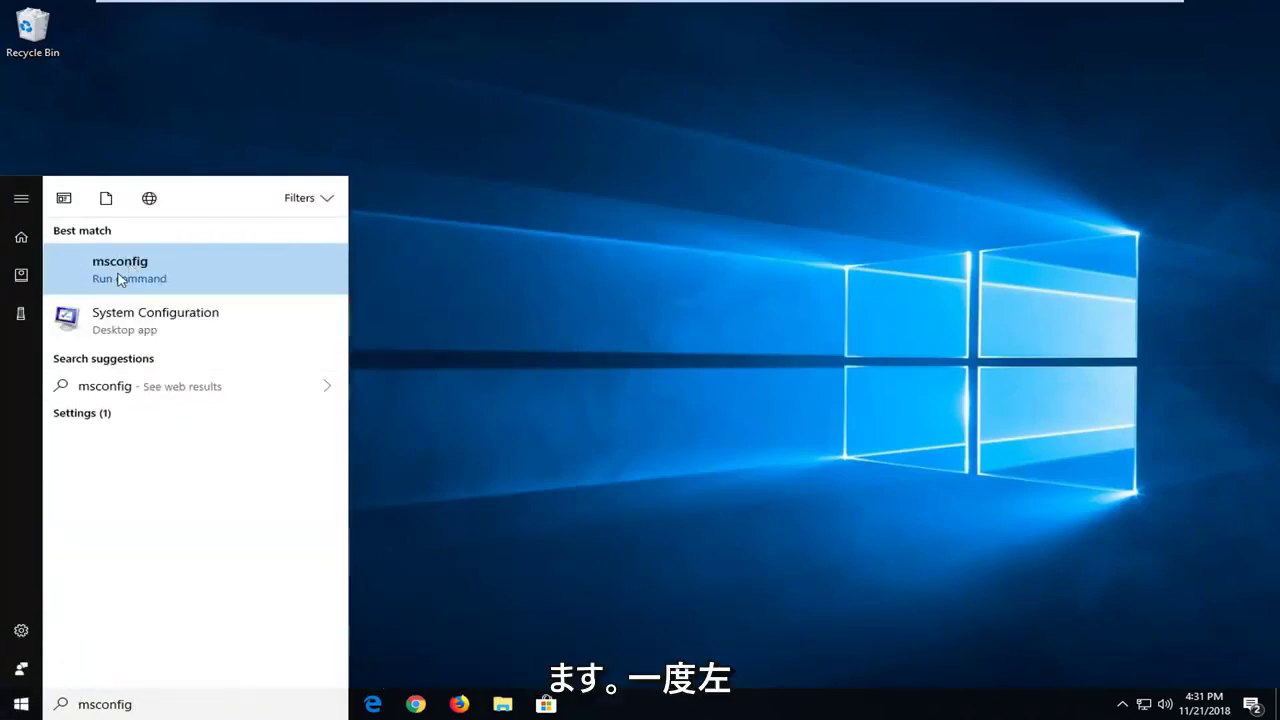
left_click(297, 289)
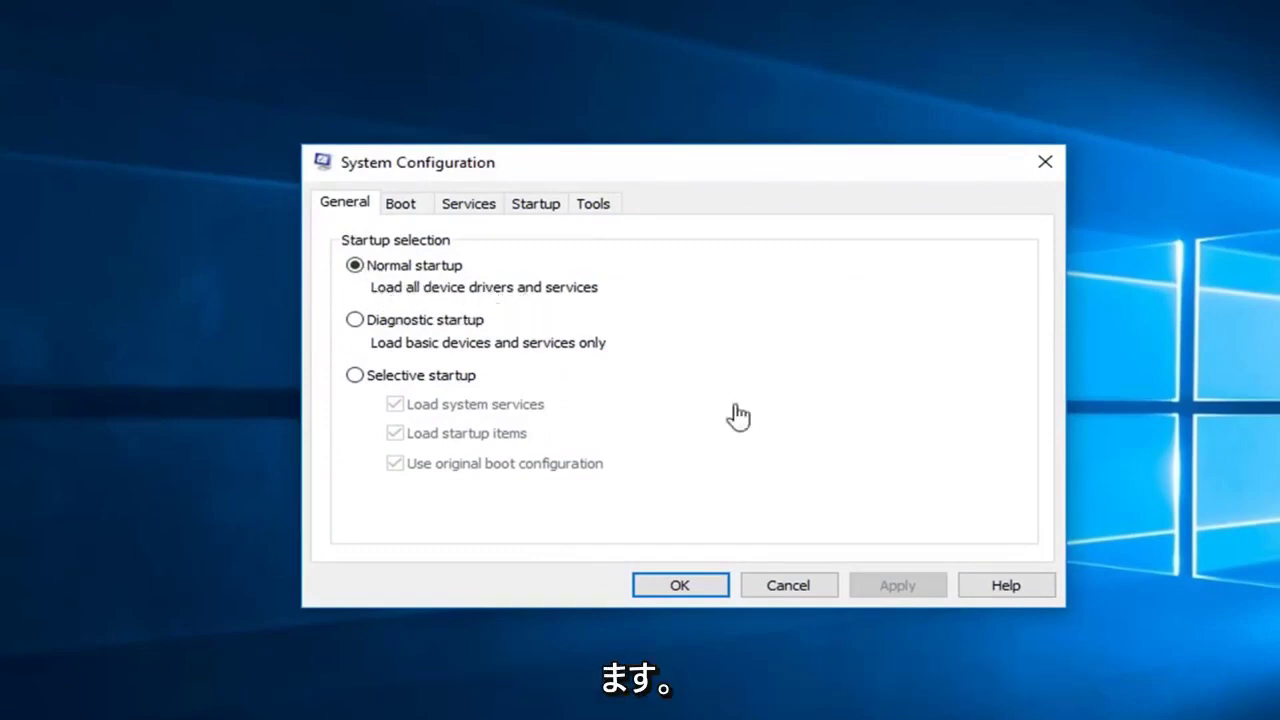
left_click(677, 588)
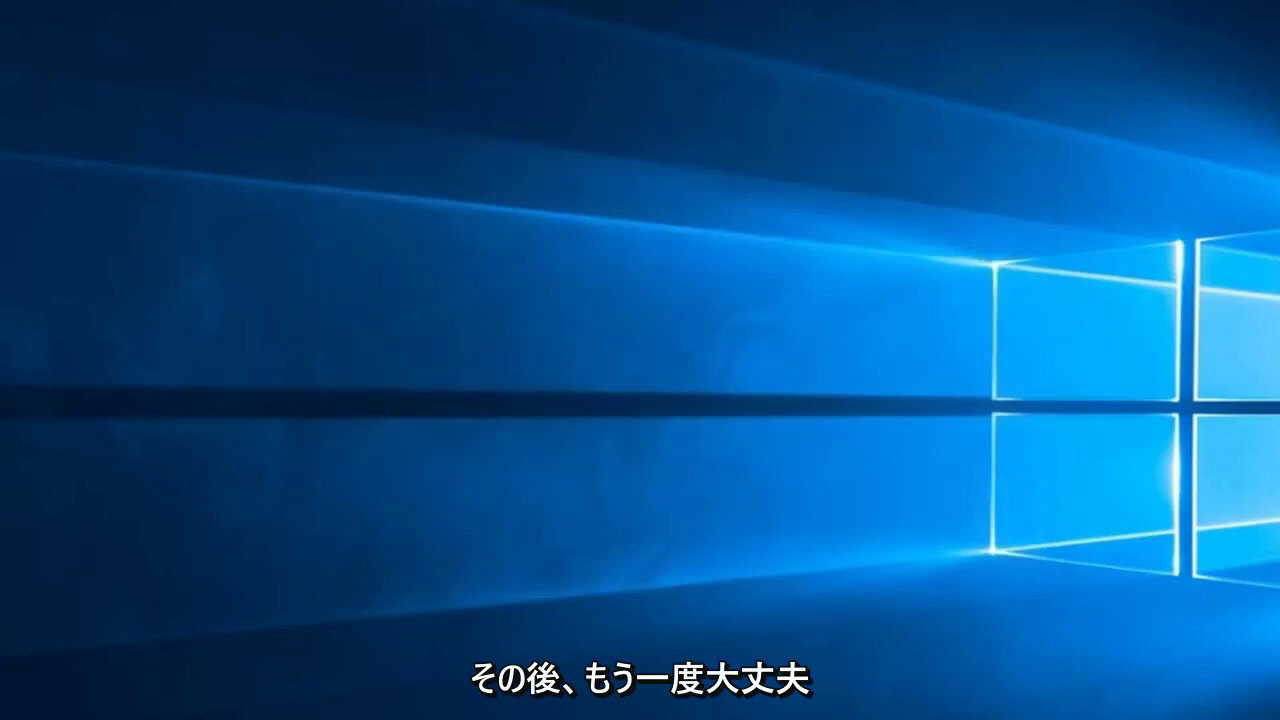